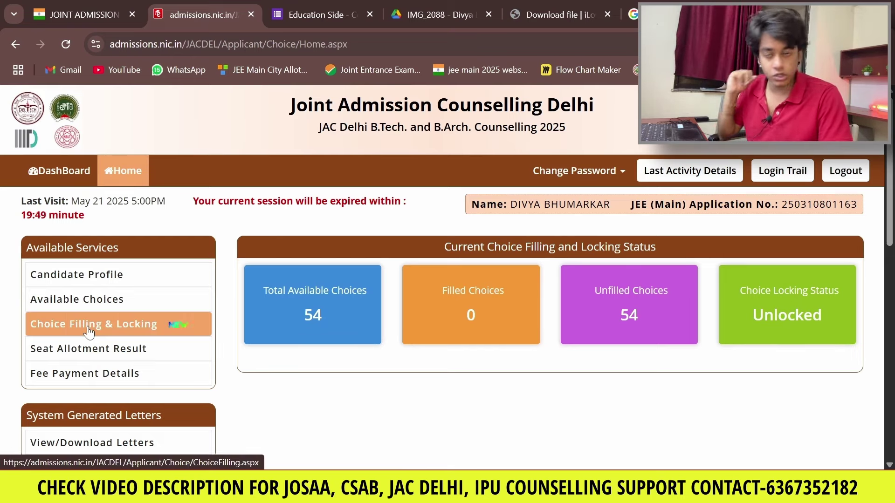
Step: Open Choice Filling & Locking and submit the account password to authenticate
{"action": "left_click", "coordinate": [89, 329]}
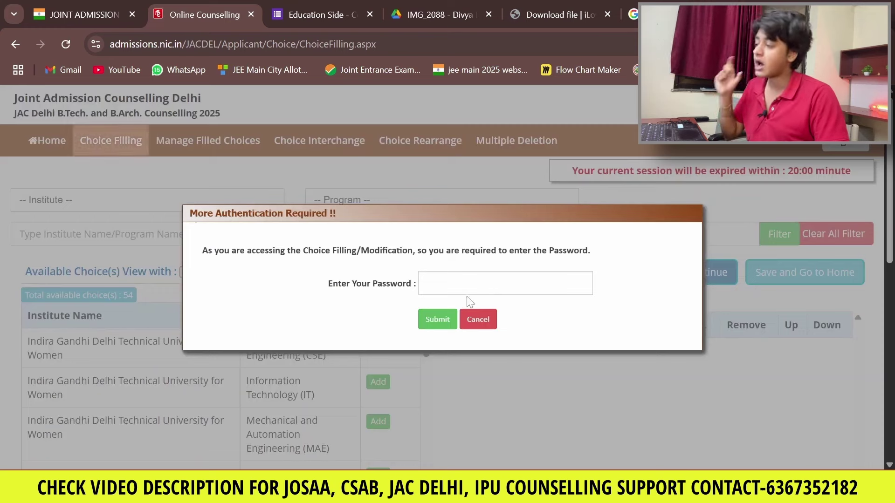
{"action": "left_click", "coordinate": [468, 289]}
{"action": "type", "text": "*****"}
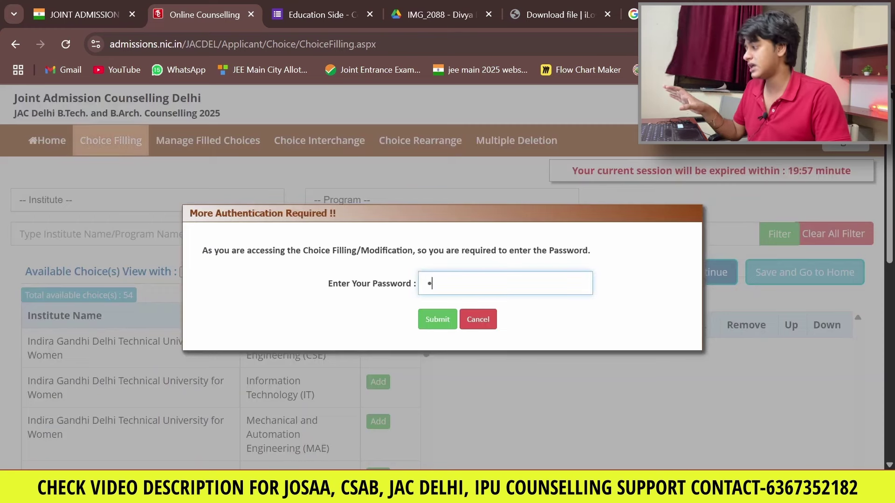
{"action": "type", "text": "**"}
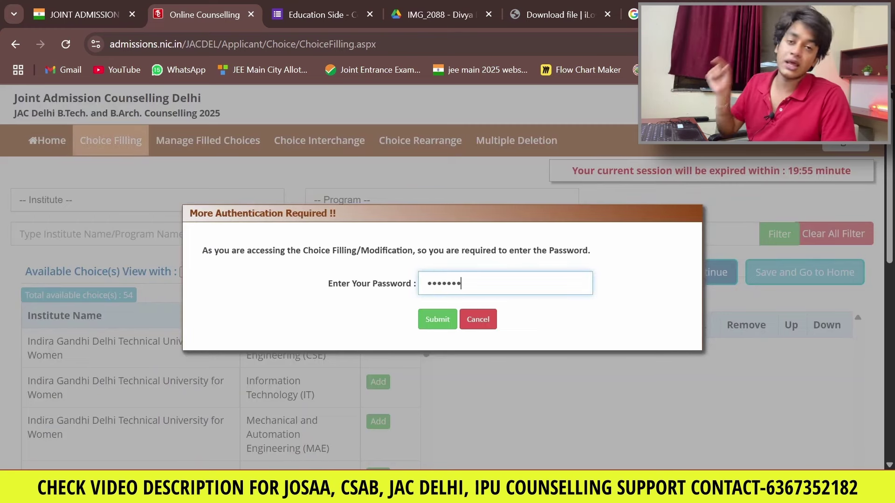
{"action": "type", "text": "***"}
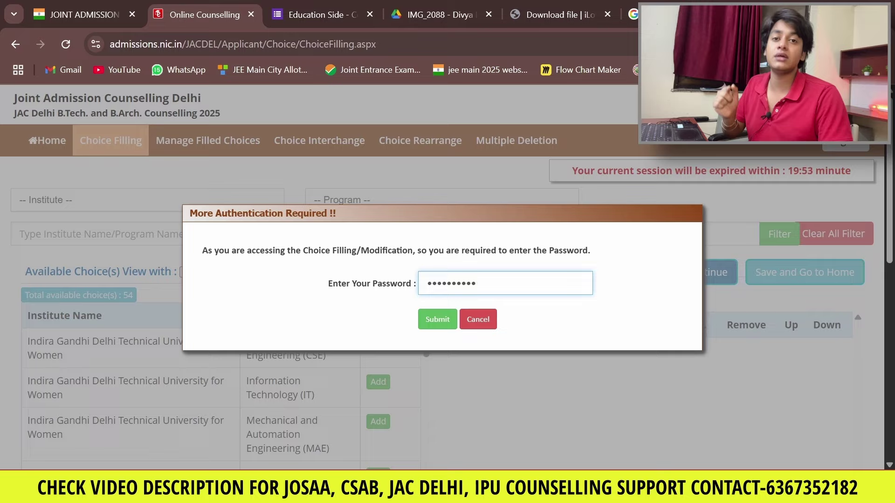
{"action": "left_click", "coordinate": [437, 326]}
{"action": "left_click", "coordinate": [519, 133]}
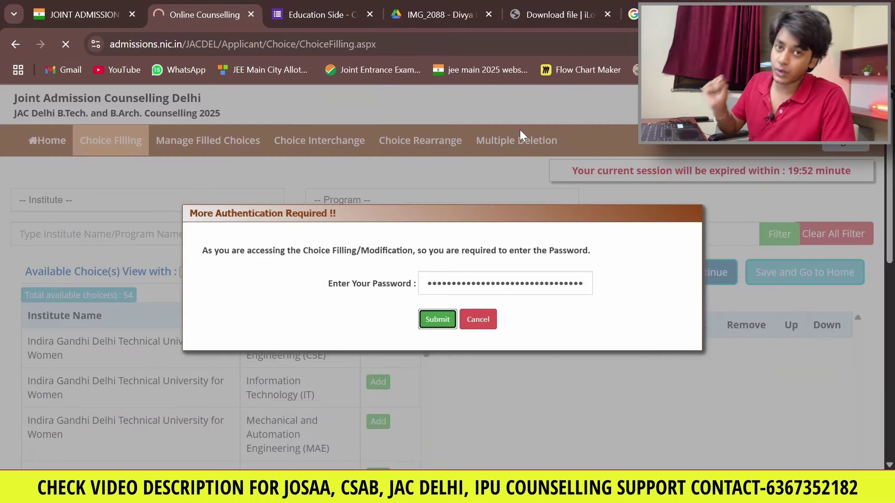
Step: Examine the choice filling page and the options offered by the institute and program filters
{"action": "scroll", "coordinate": [419, 286], "scroll_direction": "down", "scroll_amount": 1}
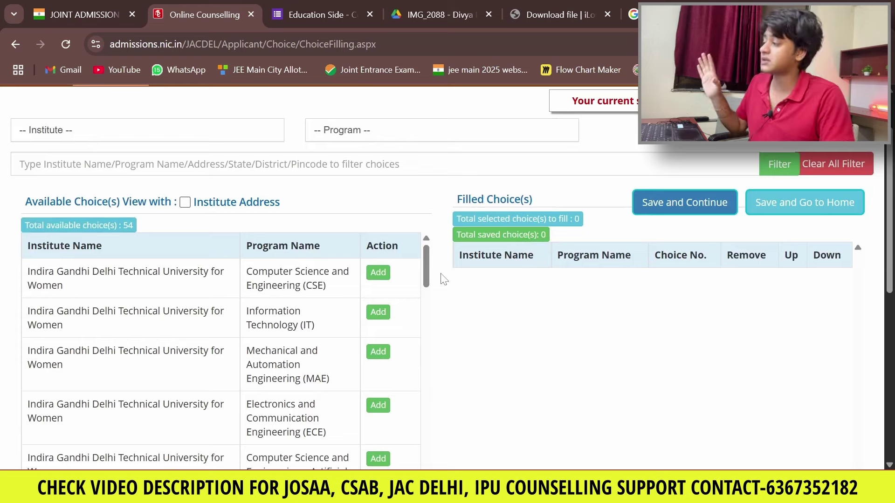
{"action": "scroll", "coordinate": [444, 279], "scroll_direction": "up", "scroll_amount": 1}
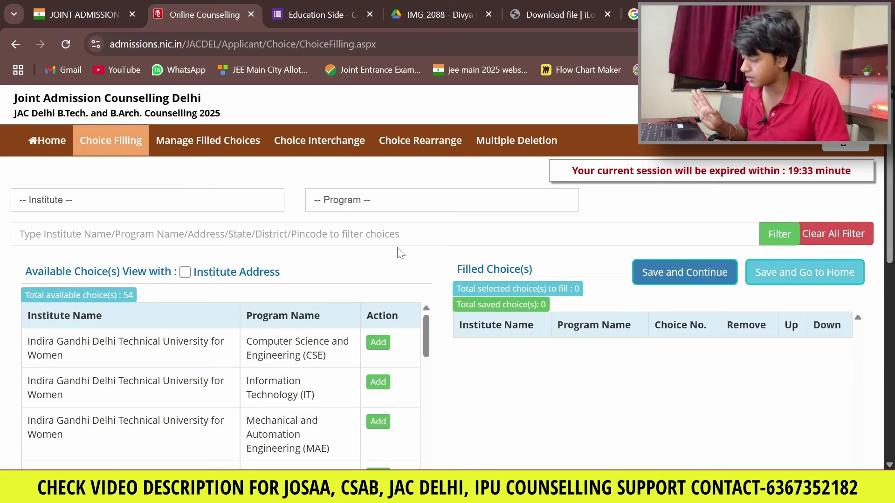
{"action": "left_click", "coordinate": [210, 203]}
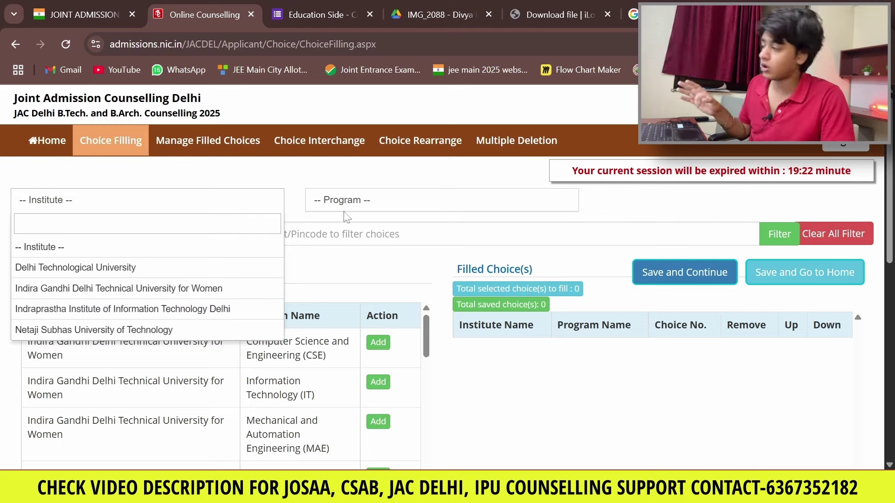
{"action": "left_click", "coordinate": [357, 206]}
{"action": "scroll", "coordinate": [436, 285], "scroll_direction": "down", "scroll_amount": 5}
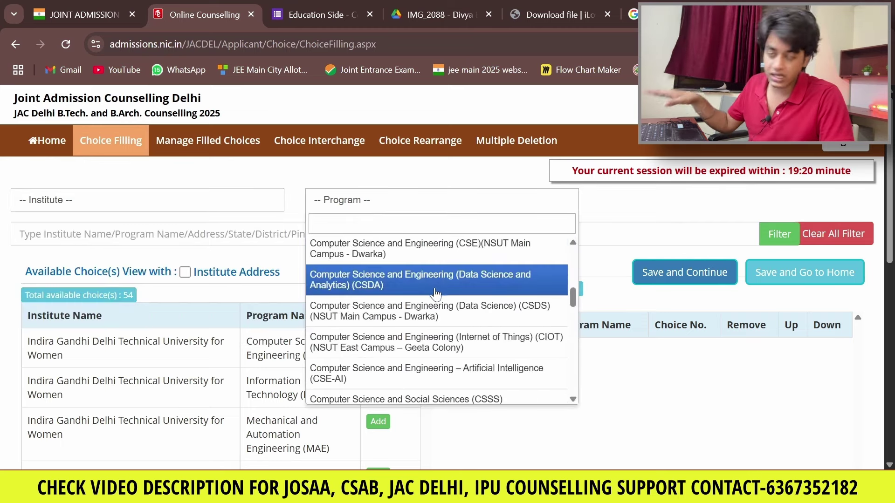
{"action": "left_click", "coordinate": [235, 201]}
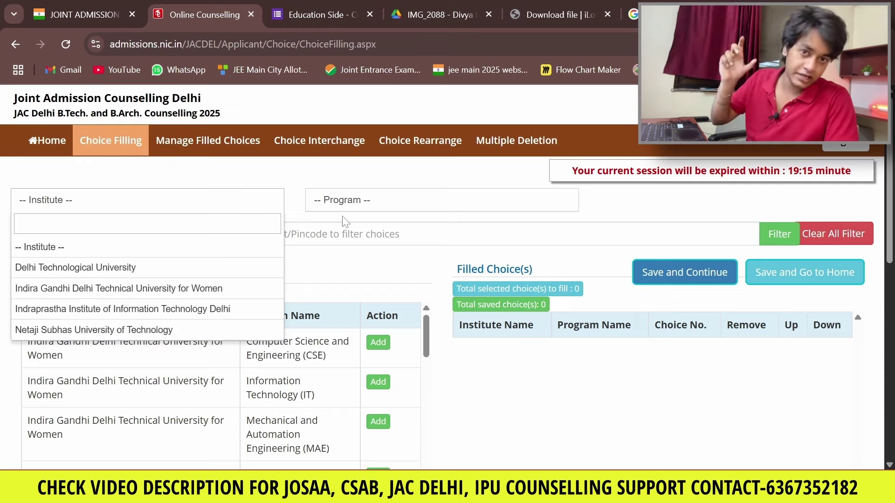
{"action": "left_click", "coordinate": [372, 208]}
{"action": "scroll", "coordinate": [437, 291], "scroll_direction": "down", "scroll_amount": 10}
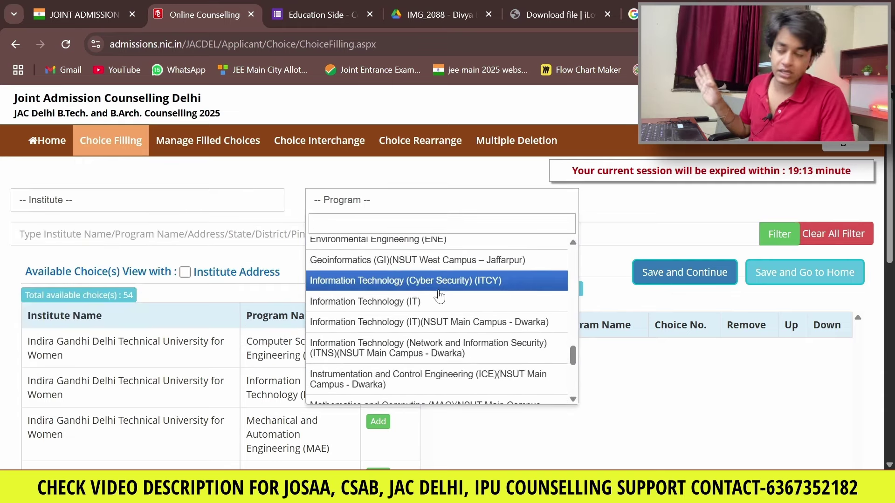
{"action": "left_click", "coordinate": [642, 202]}
Step: Look through the unfiltered list of available choices across all institutes
{"action": "scroll", "coordinate": [443, 243], "scroll_direction": "down", "scroll_amount": 3}
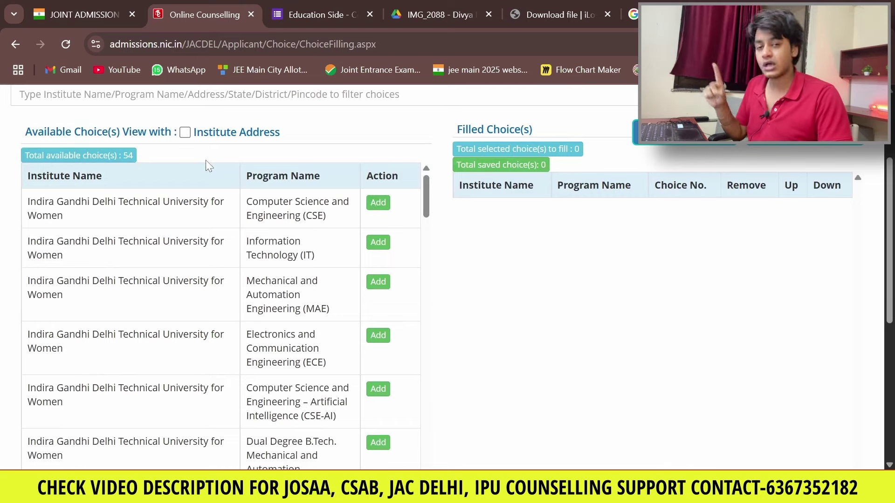
{"action": "left_click_drag", "start_coordinate": [428, 207], "coordinate": [423, 433]}
{"action": "scroll", "coordinate": [551, 326], "scroll_direction": "up", "scroll_amount": 3}
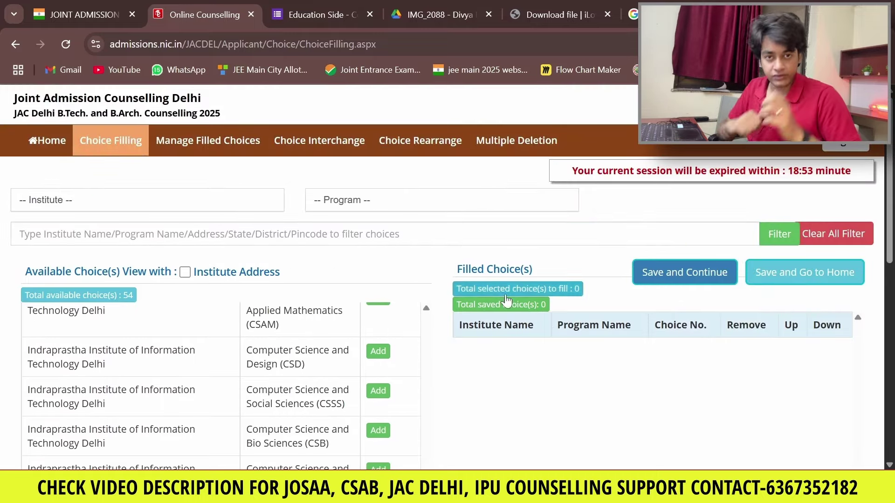
{"action": "scroll", "coordinate": [462, 371], "scroll_direction": "down", "scroll_amount": 1}
{"action": "scroll", "coordinate": [462, 372], "scroll_direction": "down", "scroll_amount": 2}
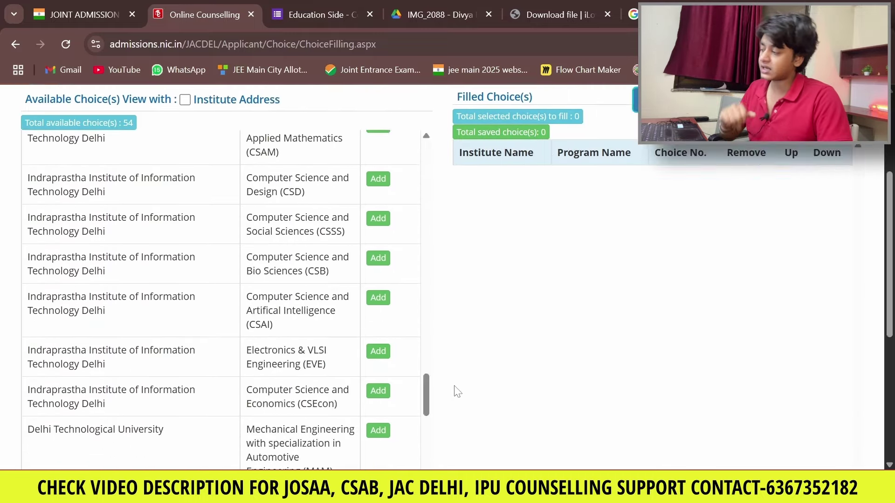
{"action": "left_click_drag", "start_coordinate": [424, 359], "coordinate": [421, 124]}
{"action": "scroll", "coordinate": [421, 125], "scroll_direction": "up", "scroll_amount": 3}
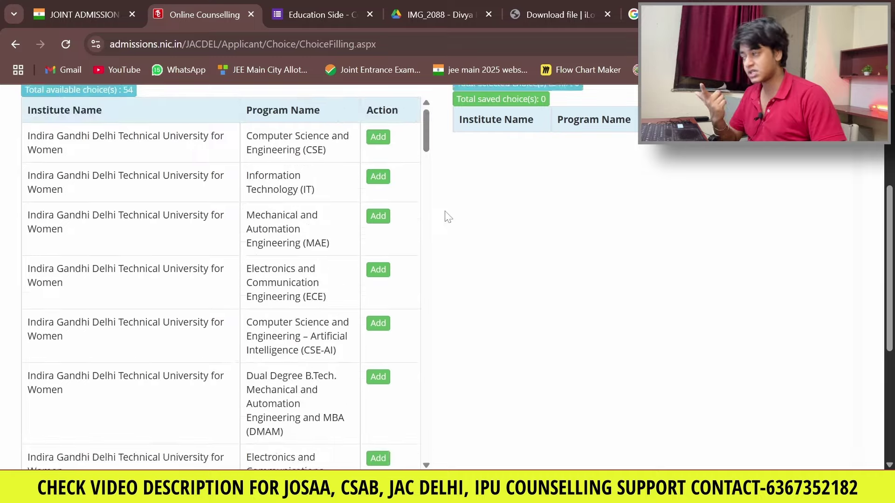
{"action": "scroll", "coordinate": [443, 216], "scroll_direction": "up", "scroll_amount": 4}
Step: Filter the available choices to Delhi Technological University and add its Computer Science and Engineering (CSE) program
{"action": "left_click", "coordinate": [190, 207]}
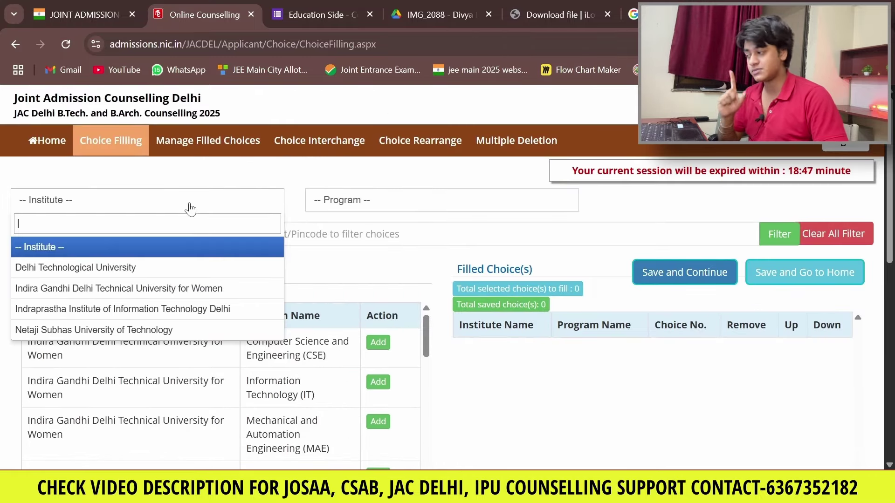
{"action": "left_click", "coordinate": [144, 269]}
{"action": "scroll", "coordinate": [531, 303], "scroll_direction": "down", "scroll_amount": 3}
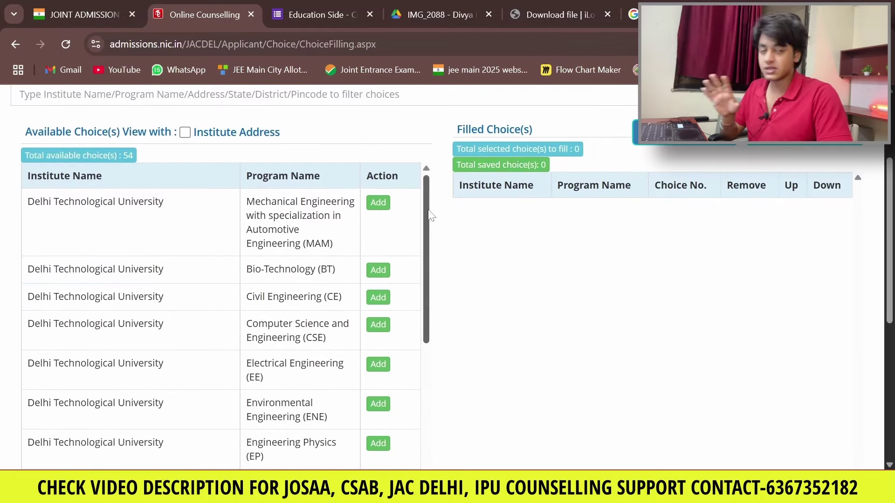
{"action": "scroll", "coordinate": [429, 233], "scroll_direction": "down", "scroll_amount": 1}
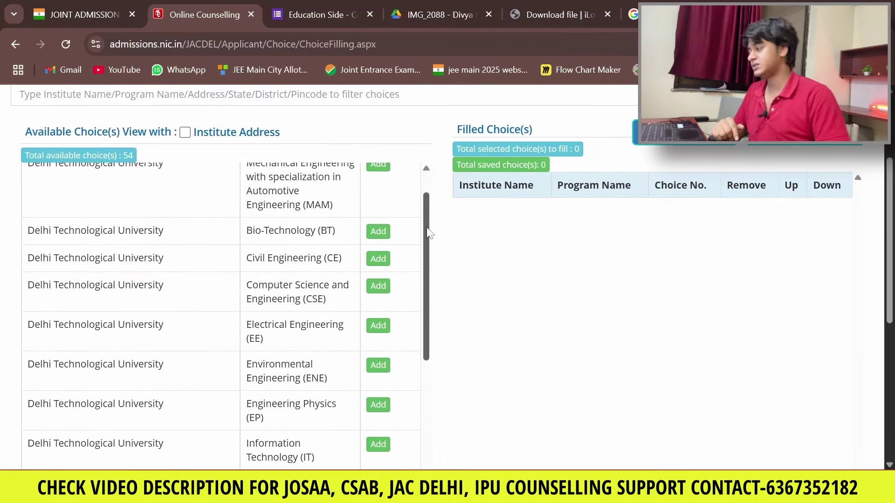
{"action": "left_click", "coordinate": [378, 286]}
Step: Add Delhi Technological University's Information Technology (IT), Software Engineering (SE) and Information Technology (Cyber Security) (ITCY) to the filled choices, in that order
{"action": "scroll", "coordinate": [425, 287], "scroll_direction": "down", "scroll_amount": 3}
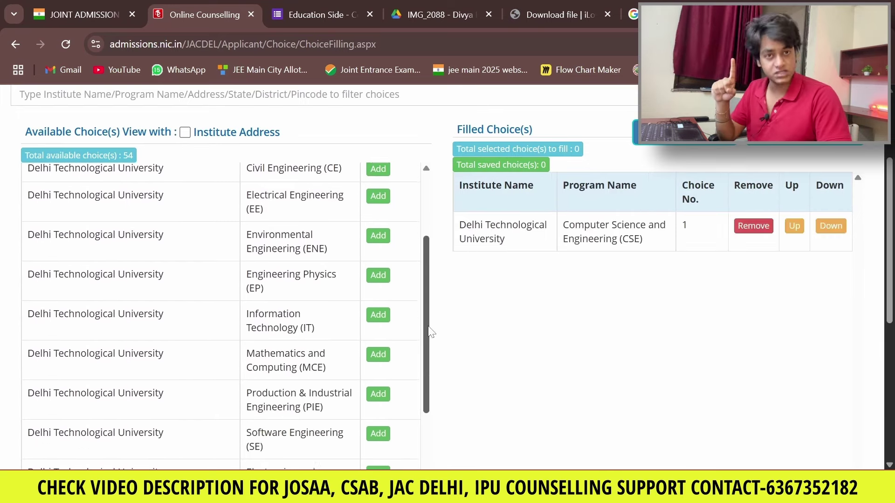
{"action": "left_click", "coordinate": [380, 303]}
{"action": "left_click_drag", "start_coordinate": [426, 318], "coordinate": [403, 354]}
{"action": "left_click", "coordinate": [378, 342]}
{"action": "scroll", "coordinate": [424, 373], "scroll_direction": "down", "scroll_amount": 2}
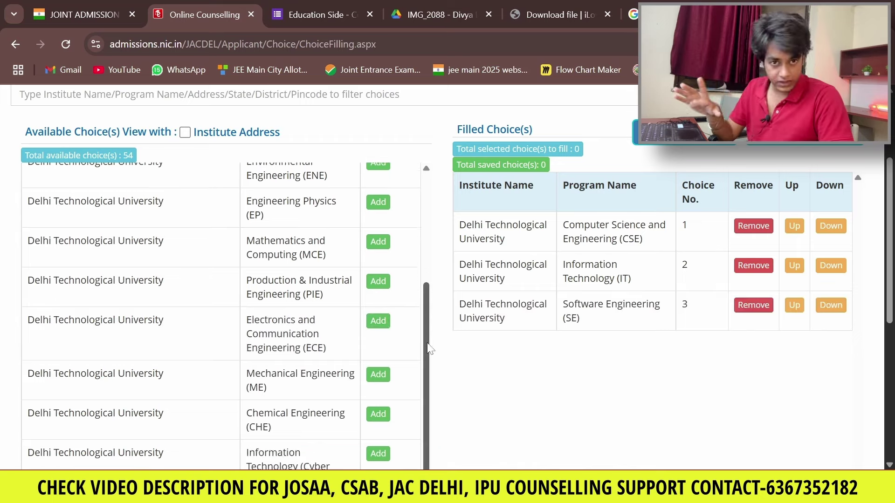
{"action": "left_click", "coordinate": [378, 375]}
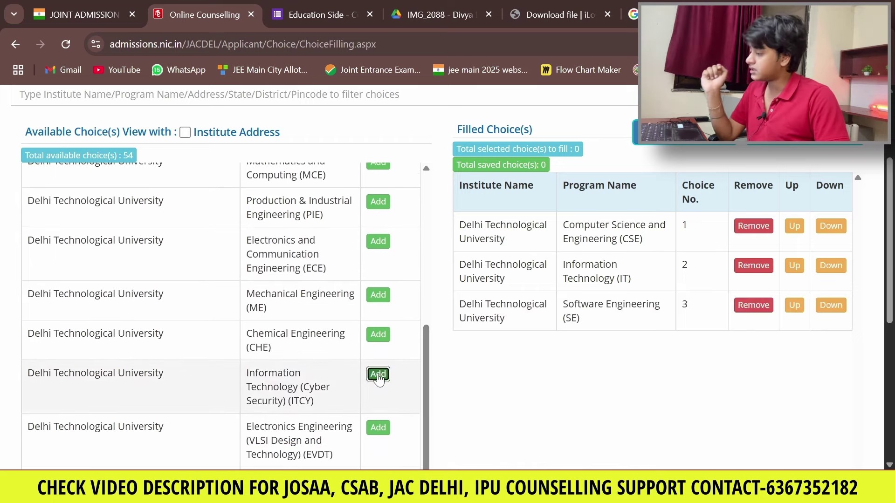
Step: Add Delhi Technological University's Computer Science and Engineering (Data Science and Analytics) (CSDA) to the filled choices
{"action": "scroll", "coordinate": [432, 321], "scroll_direction": "up", "scroll_amount": 3}
{"action": "scroll", "coordinate": [431, 322], "scroll_direction": "up", "scroll_amount": 2}
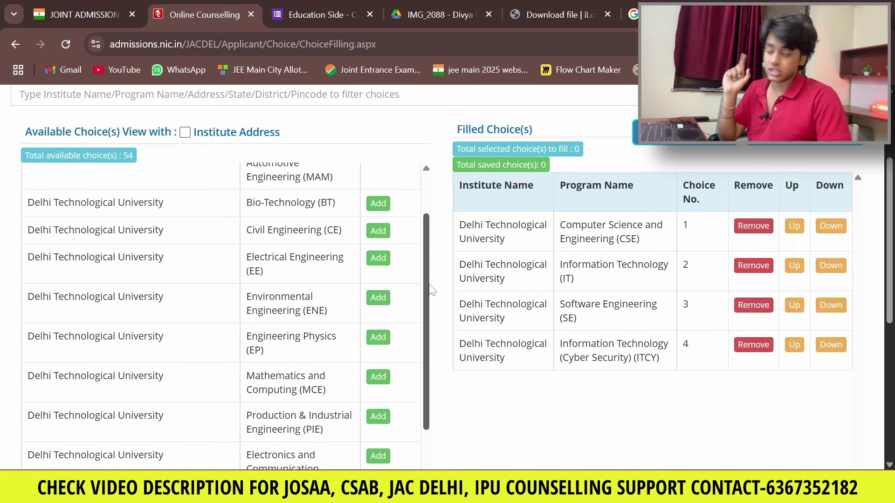
{"action": "scroll", "coordinate": [430, 293], "scroll_direction": "down", "scroll_amount": 1}
{"action": "scroll", "coordinate": [430, 294], "scroll_direction": "down", "scroll_amount": 3}
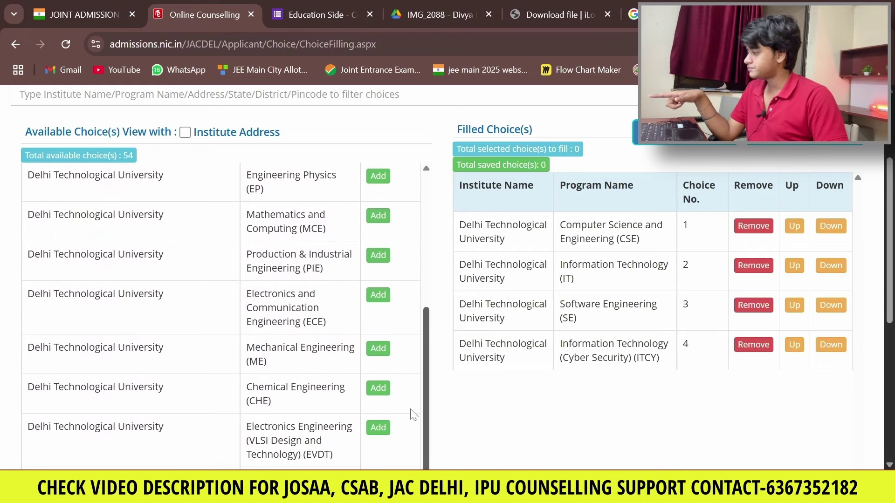
{"action": "scroll", "coordinate": [438, 395], "scroll_direction": "down", "scroll_amount": 1}
{"action": "left_click", "coordinate": [368, 416]}
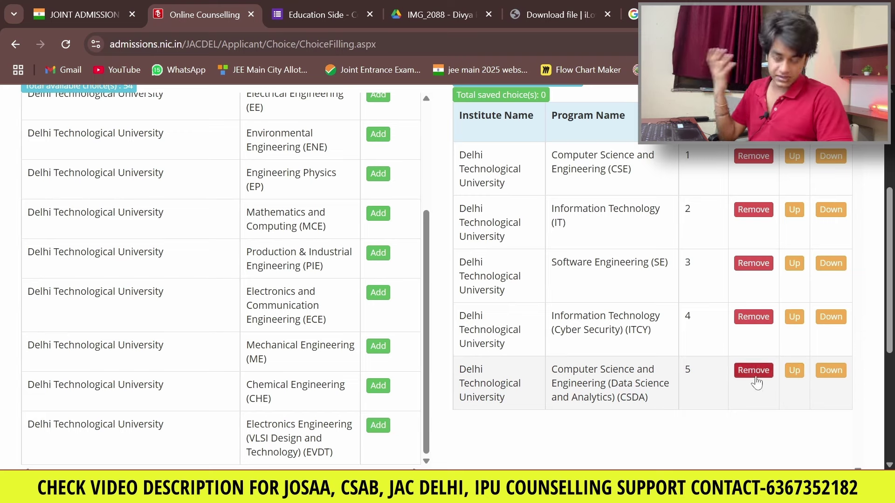
Step: Move Computer Science and Engineering (Data Science and Analytics) up the filled choices to choice number 2
{"action": "left_click", "coordinate": [795, 373]}
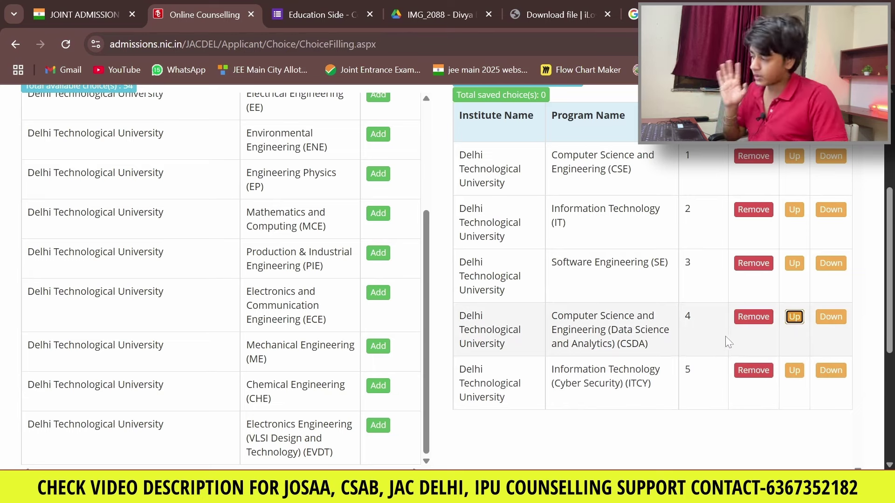
{"action": "left_click", "coordinate": [794, 318]}
{"action": "left_click", "coordinate": [794, 264]}
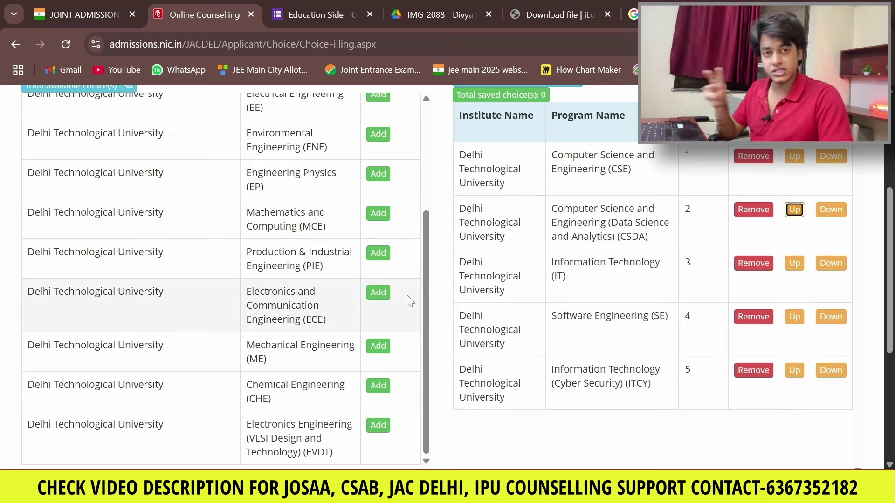
Step: Add Delhi Technological University's Mathematics and Computing (MCE) to the filled choices
{"action": "left_click_drag", "start_coordinate": [426, 276], "coordinate": [426, 267]}
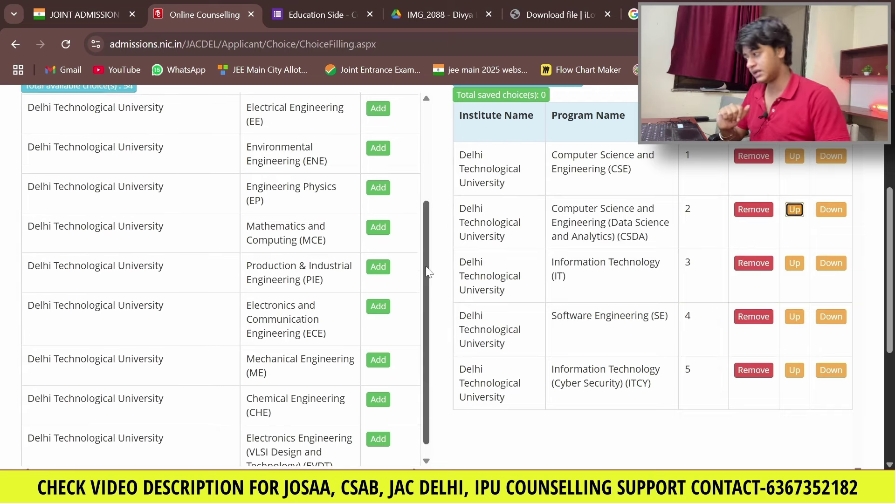
{"action": "left_click", "coordinate": [378, 228]}
{"action": "scroll", "coordinate": [606, 364], "scroll_direction": "down", "scroll_amount": 3}
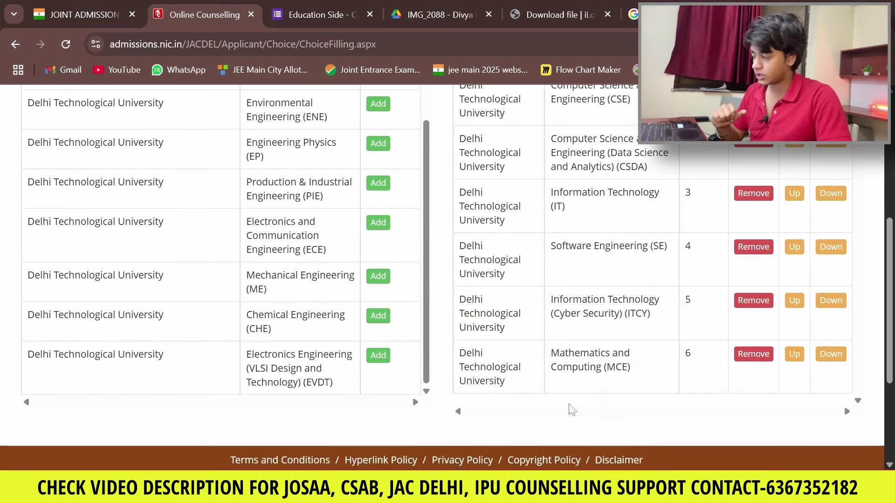
Step: Reorder the filled choices, moving Mathematics and Computing up to choice 4 and Software Engineering down to choice 6
{"action": "left_click", "coordinate": [795, 355]}
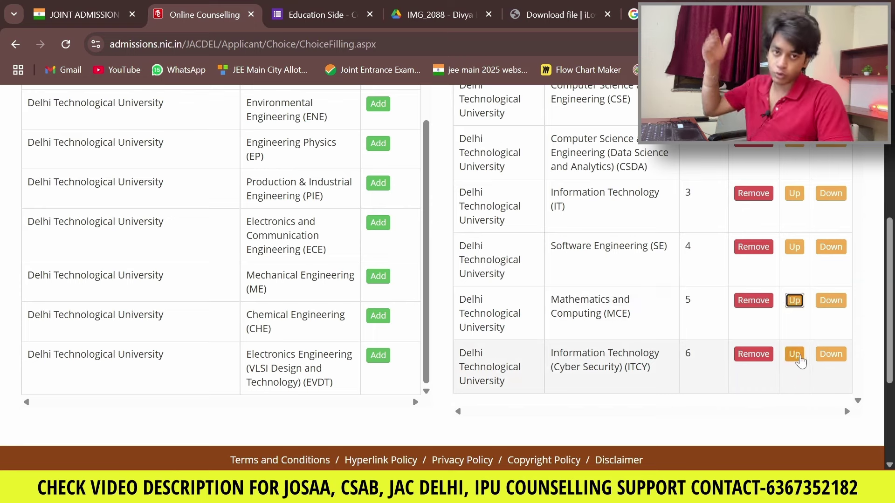
{"action": "left_click", "coordinate": [794, 302]}
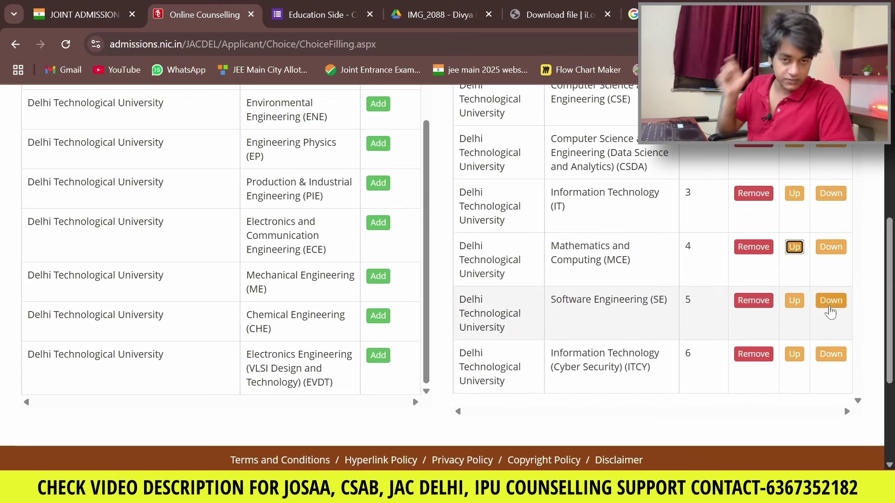
{"action": "left_click", "coordinate": [830, 303]}
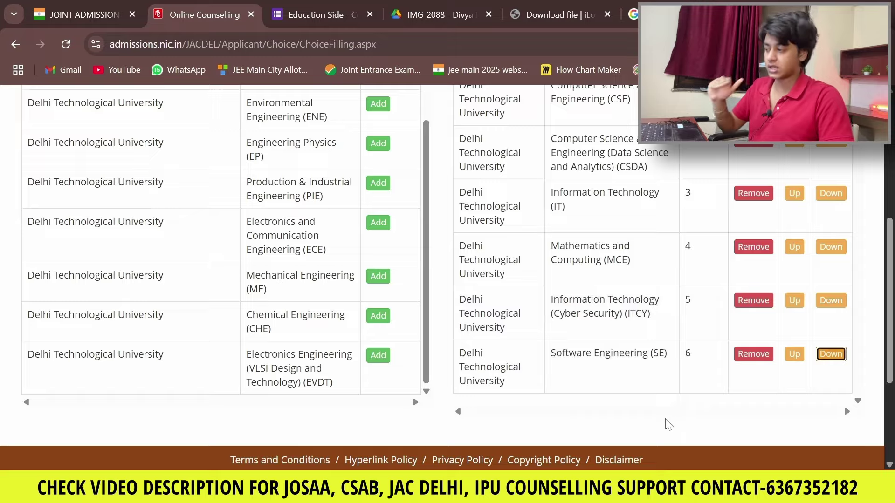
Step: Filter the available choices to Netaji Subhas University of Technology, leaving the program filter unset
{"action": "scroll", "coordinate": [666, 423], "scroll_direction": "up", "scroll_amount": 4}
{"action": "left_click", "coordinate": [192, 137]}
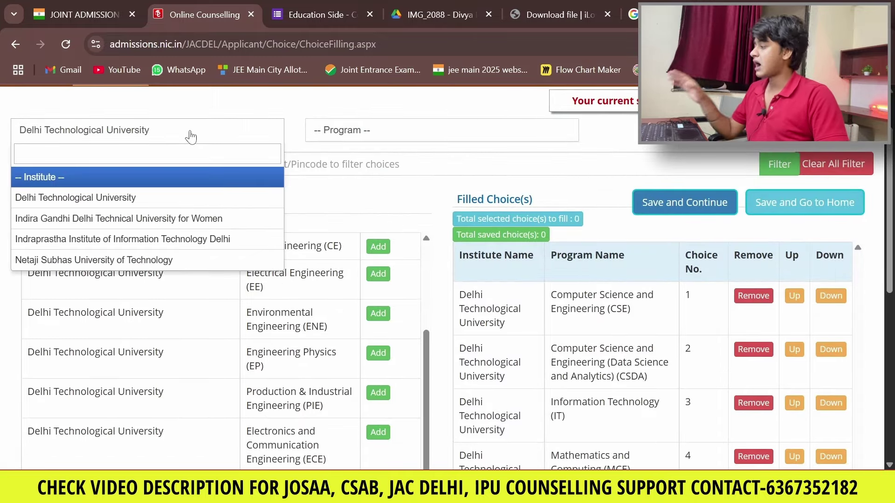
{"action": "left_click", "coordinate": [120, 261]}
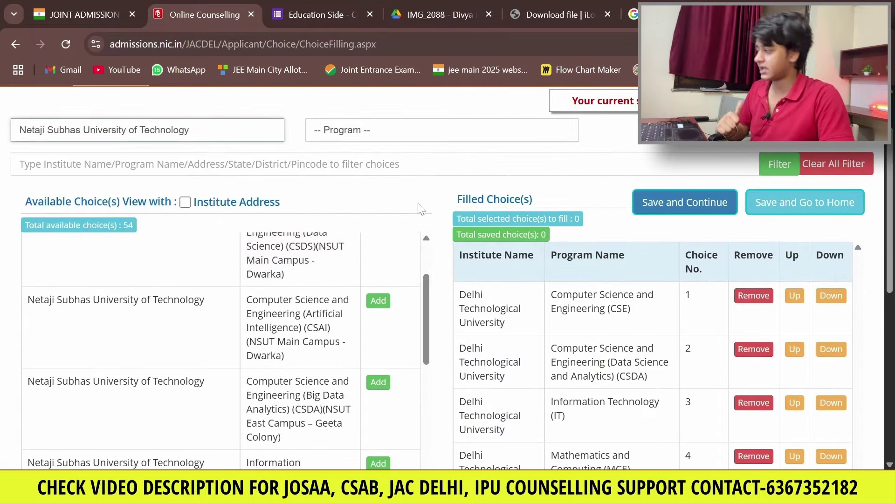
{"action": "left_click", "coordinate": [410, 137]}
{"action": "left_click", "coordinate": [391, 181]}
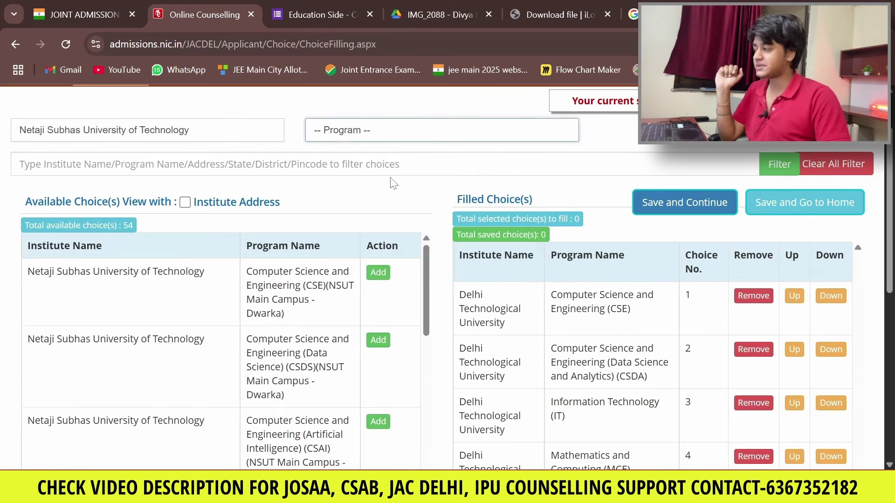
Step: Try filtering the available choices by the Civil Engineering (CE) program and reset the program filter
{"action": "left_click", "coordinate": [422, 141]}
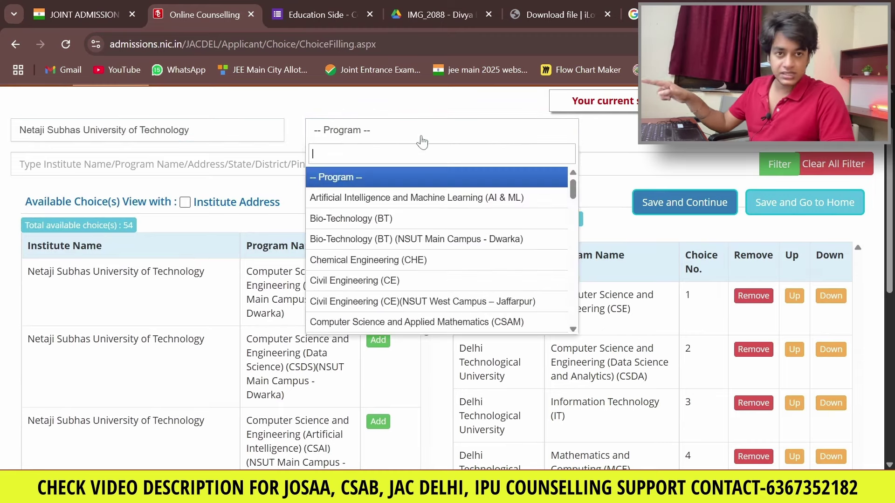
{"action": "left_click", "coordinate": [389, 281]}
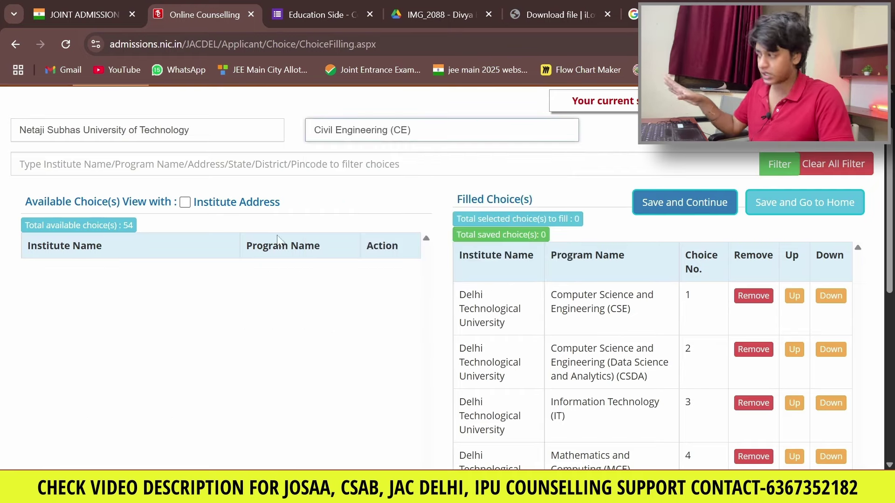
{"action": "scroll", "coordinate": [305, 300], "scroll_direction": "down", "scroll_amount": 2}
{"action": "scroll", "coordinate": [305, 300], "scroll_direction": "up", "scroll_amount": 3}
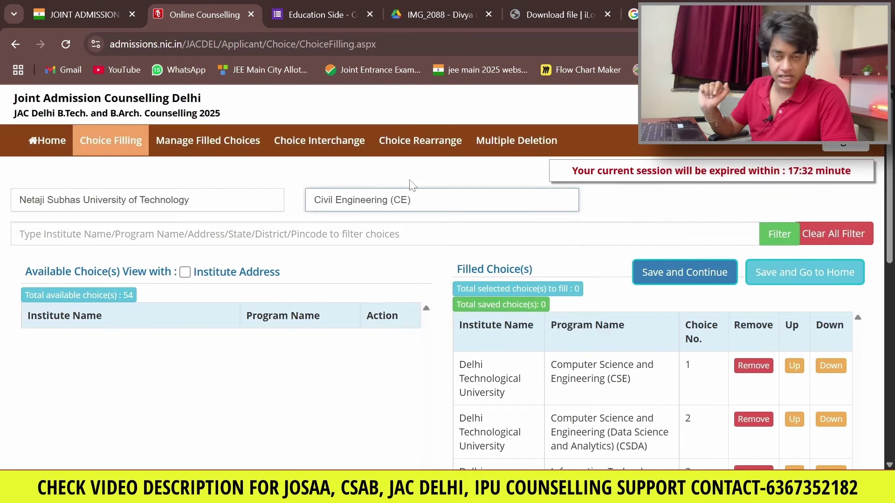
{"action": "left_click", "coordinate": [410, 205]}
{"action": "left_click", "coordinate": [355, 252]}
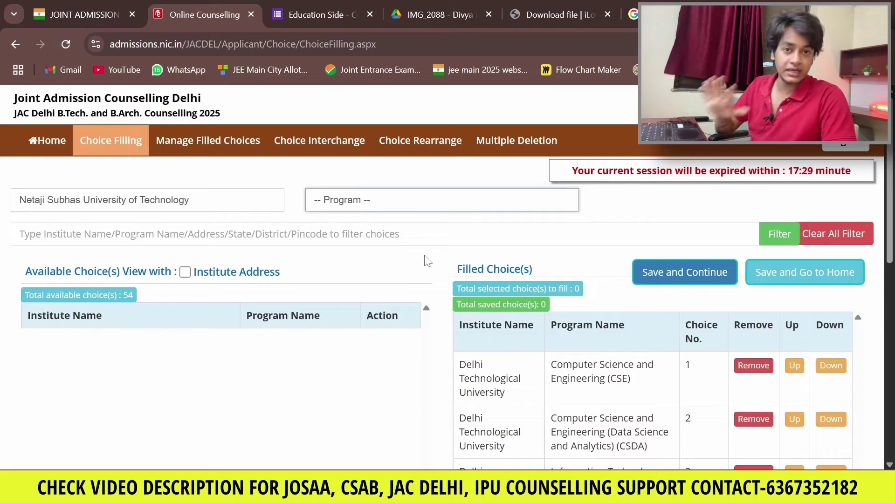
{"action": "scroll", "coordinate": [426, 260], "scroll_direction": "down", "scroll_amount": 2}
Step: Reselect Netaji Subhas University of Technology and add its Main Campus - Dwarka programs CSE and CSAI to the filled choices
{"action": "left_click", "coordinate": [194, 129]}
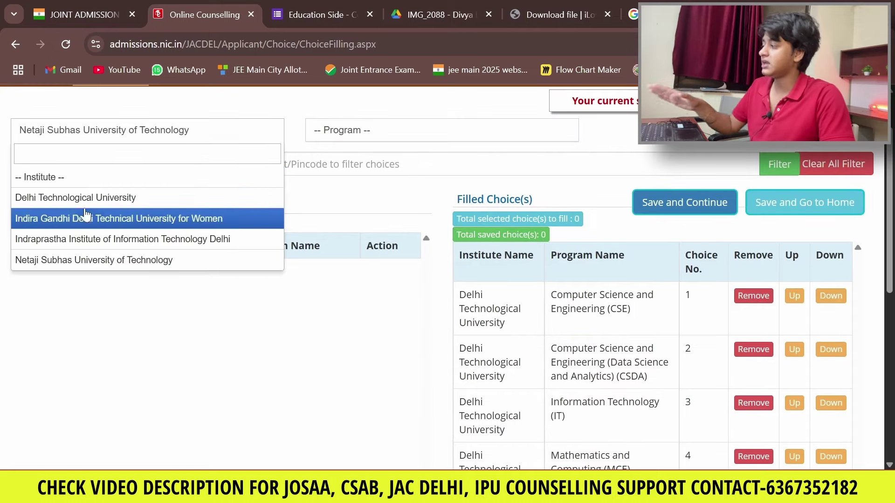
{"action": "left_click", "coordinate": [72, 261]}
{"action": "scroll", "coordinate": [485, 268], "scroll_direction": "down", "scroll_amount": 2}
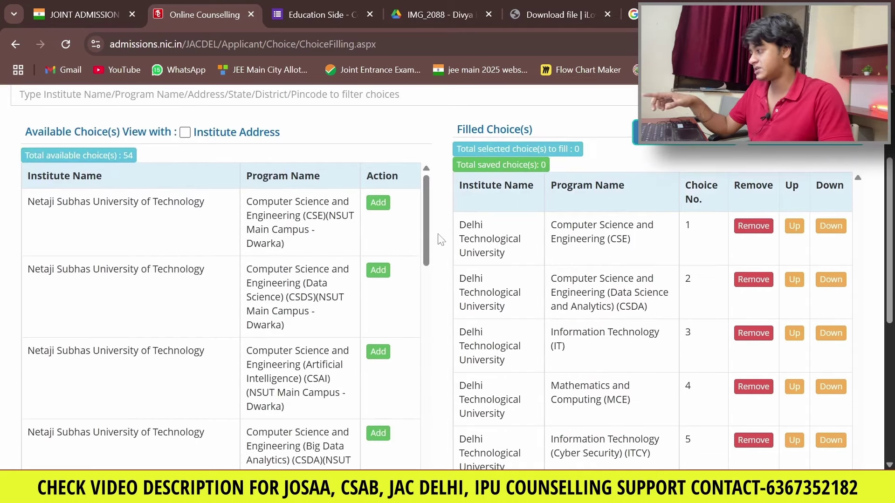
{"action": "left_click", "coordinate": [378, 203]}
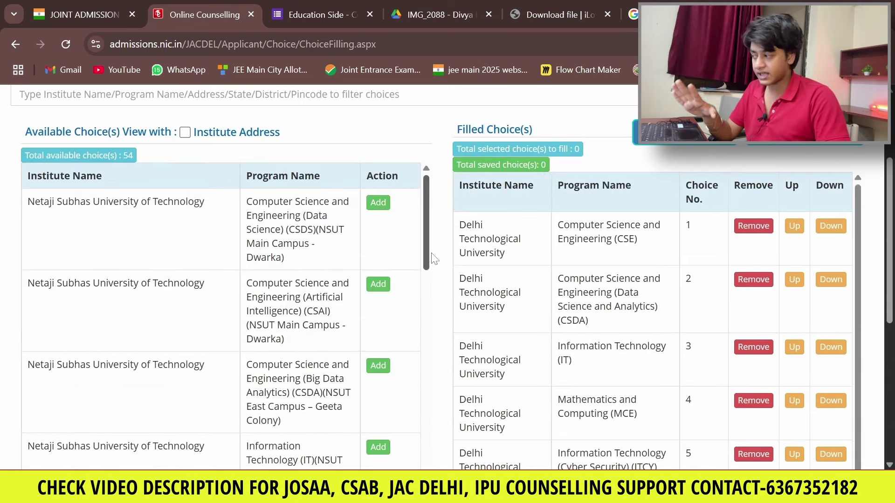
{"action": "left_click", "coordinate": [381, 288]}
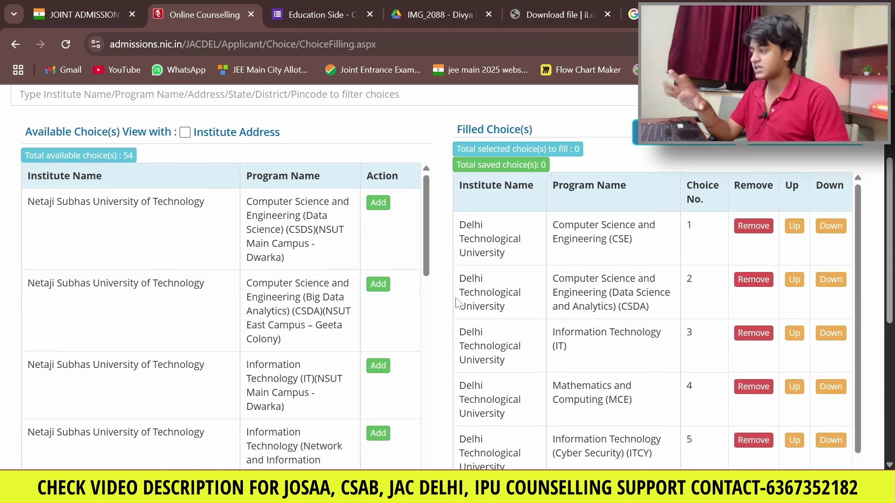
Step: Move Netaji Subhas University of Technology's Computer Science and Engineering (CSE) up the filled choices to choice number 3
{"action": "scroll", "coordinate": [538, 325], "scroll_direction": "down", "scroll_amount": 4}
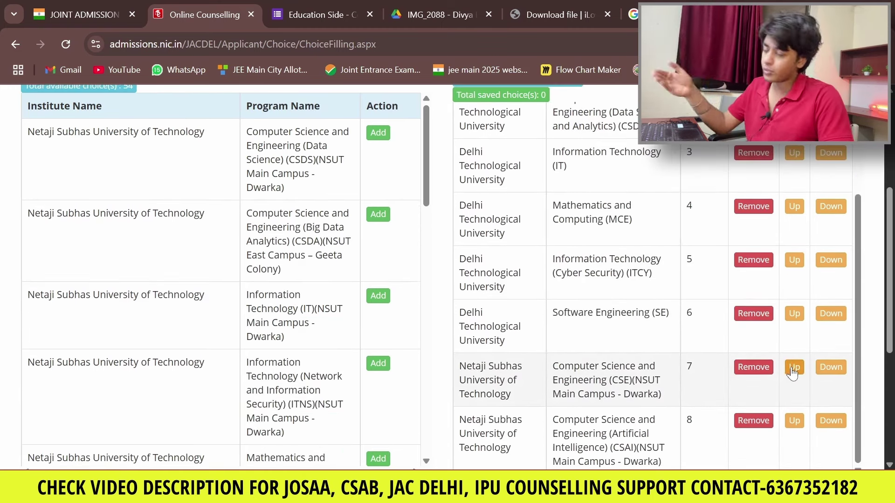
{"action": "left_click", "coordinate": [793, 370]}
{"action": "left_click", "coordinate": [794, 317]}
{"action": "left_click", "coordinate": [794, 264]}
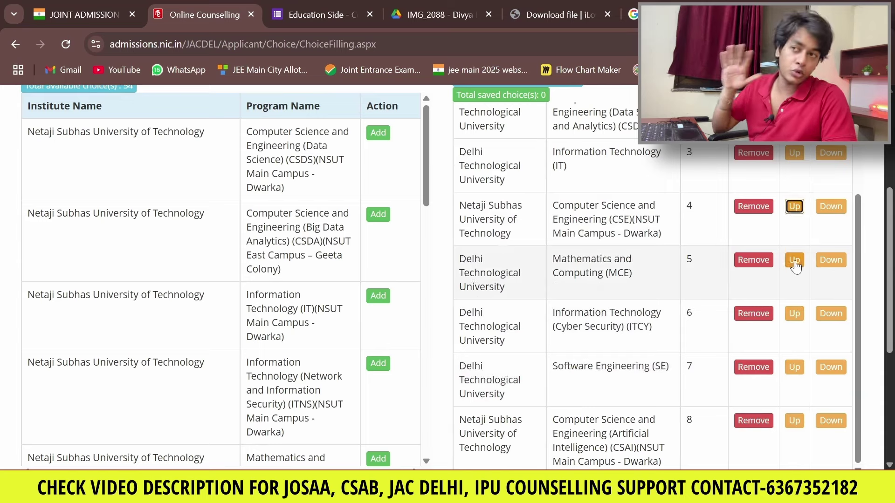
{"action": "left_click", "coordinate": [794, 206]}
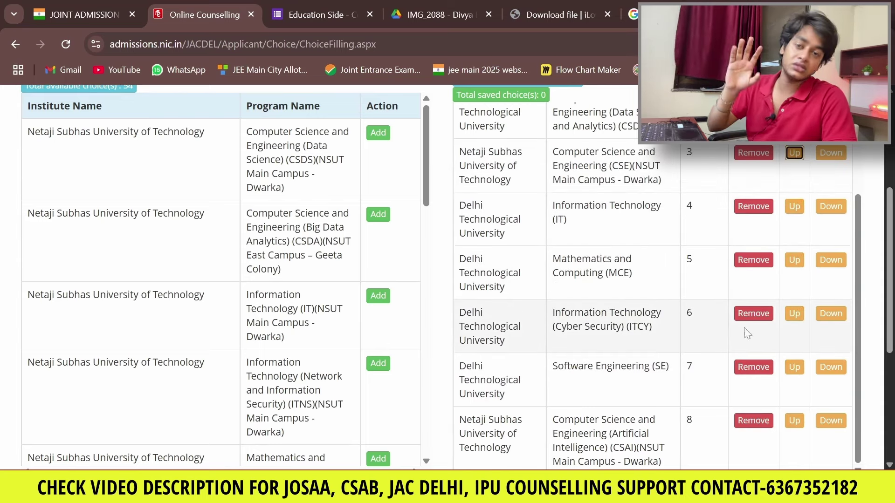
{"action": "scroll", "coordinate": [746, 332], "scroll_direction": "down", "scroll_amount": 5}
{"action": "scroll", "coordinate": [679, 349], "scroll_direction": "up", "scroll_amount": 1}
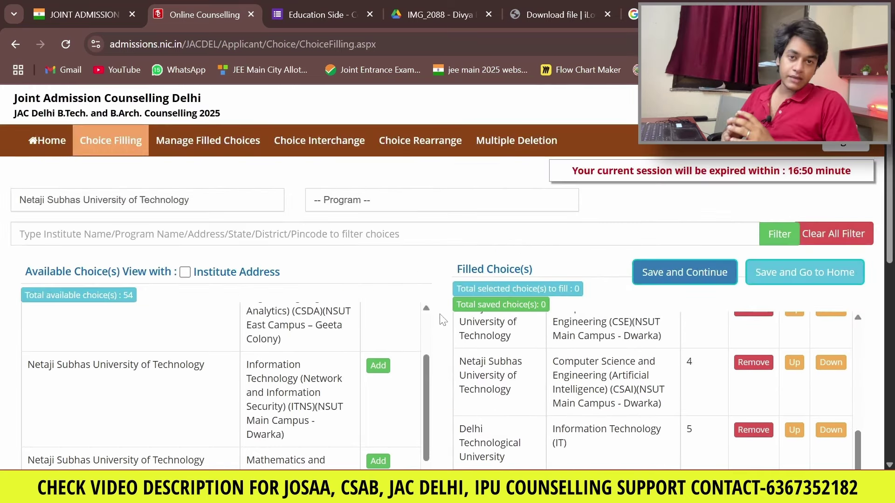